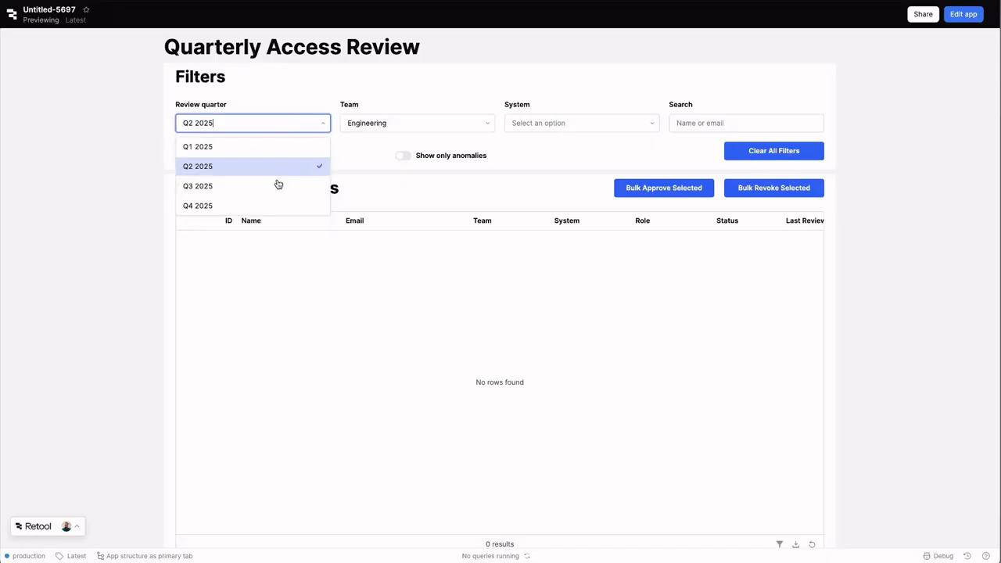
- Set the review quarter filter to Q3 2025 and pick a different option in the team filter
{"action": "left_click", "coordinate": [275, 184]}
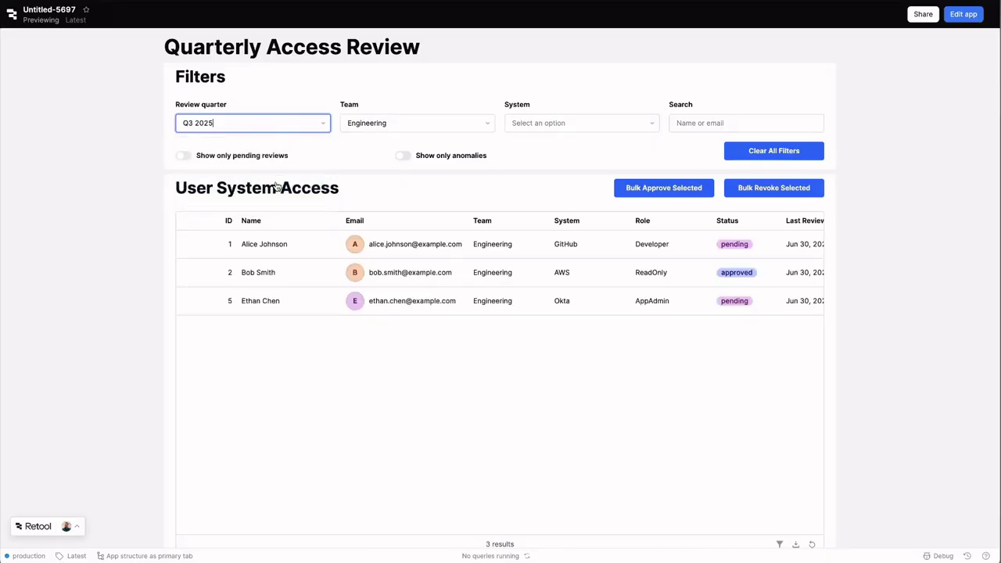
{"action": "left_click", "coordinate": [364, 123]}
{"action": "left_click", "coordinate": [374, 166]}
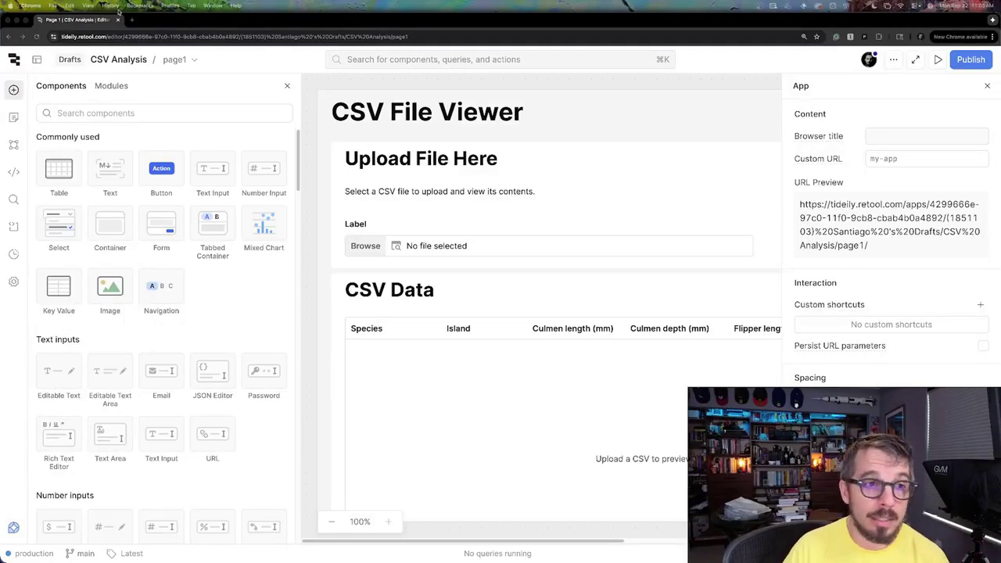
- Browse the component library of the CSV Analysis app and search it for "data"
{"action": "scroll", "coordinate": [129, 328], "scroll_direction": "down", "scroll_amount": 15}
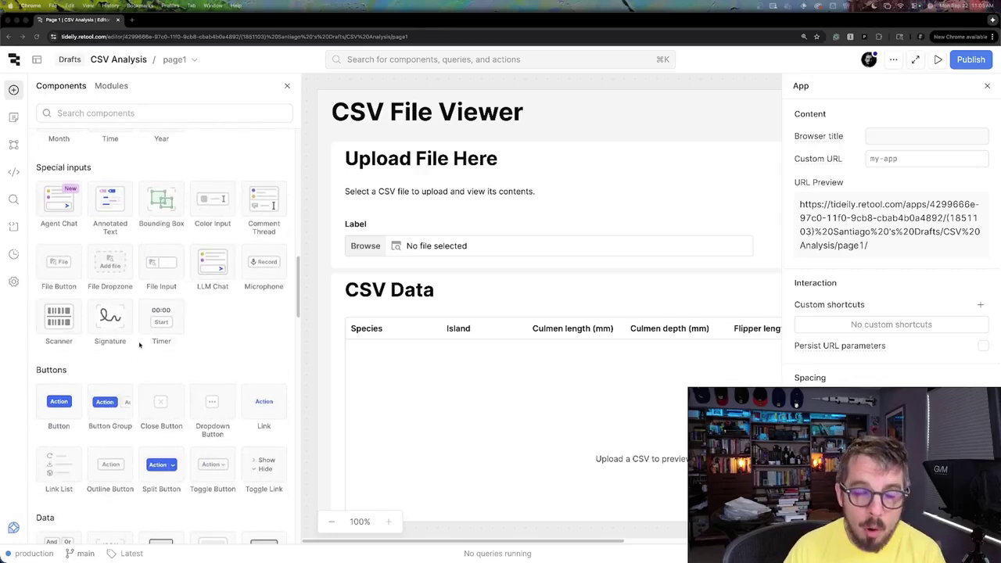
{"action": "scroll", "coordinate": [140, 344], "scroll_direction": "down", "scroll_amount": 5}
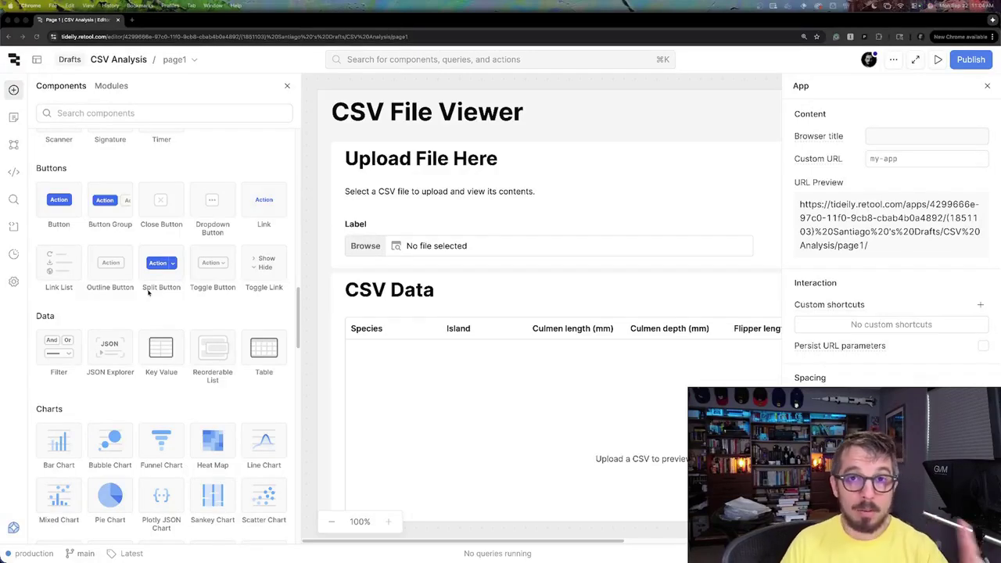
{"action": "scroll", "coordinate": [134, 253], "scroll_direction": "up", "scroll_amount": 10}
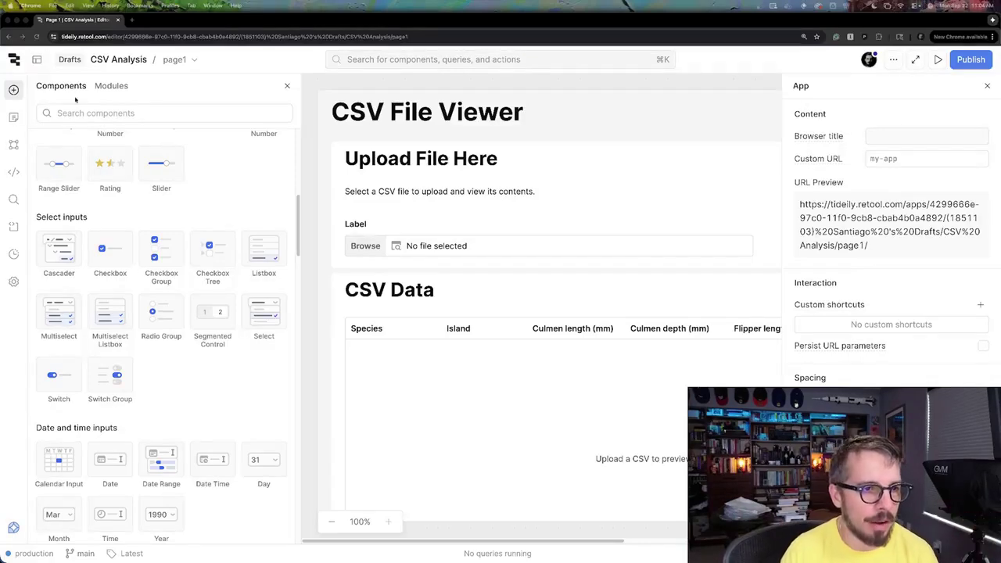
{"action": "left_click", "coordinate": [76, 114]}
{"action": "type", "text": "s"}
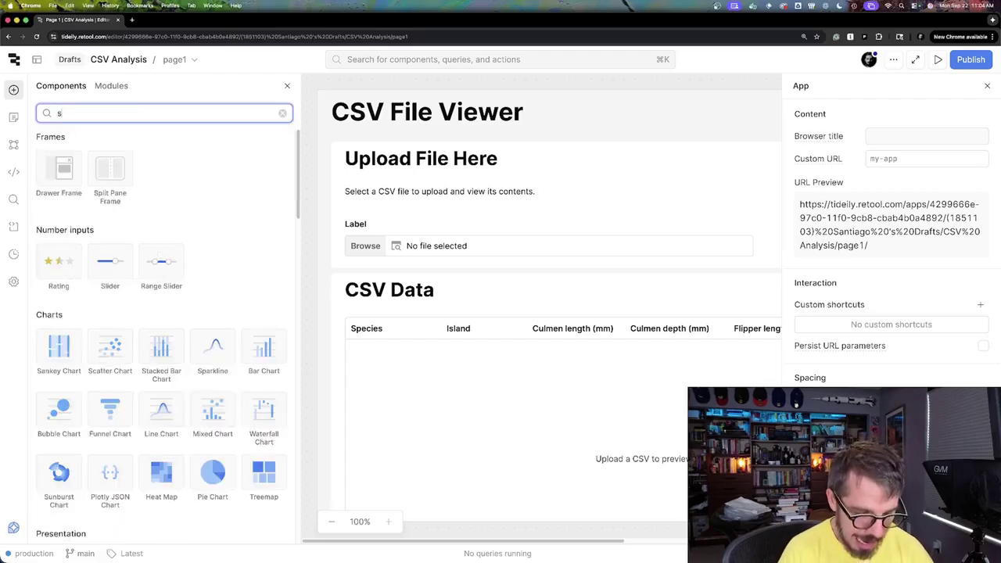
{"action": "key", "text": "BackSpace"}
{"action": "type", "text": "data"}
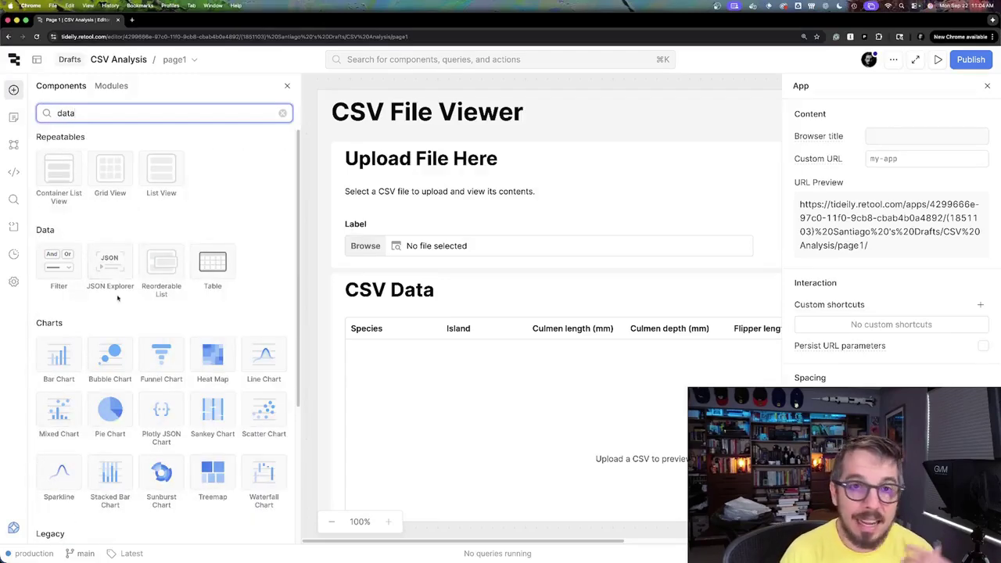
{"action": "scroll", "coordinate": [94, 362], "scroll_direction": "down", "scroll_amount": 1}
{"action": "scroll", "coordinate": [95, 362], "scroll_direction": "down", "scroll_amount": 1}
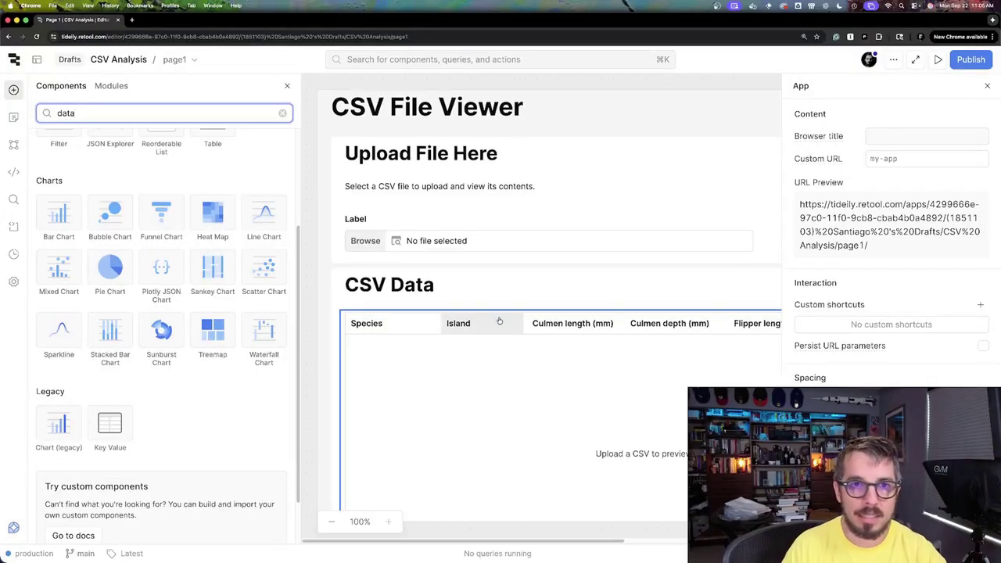
- Examine the page's CSV Data table and its Categorical Distributions and Body Mass Distribution charts
{"action": "scroll", "coordinate": [470, 324], "scroll_direction": "down", "scroll_amount": 5}
{"action": "scroll", "coordinate": [444, 310], "scroll_direction": "down", "scroll_amount": 5}
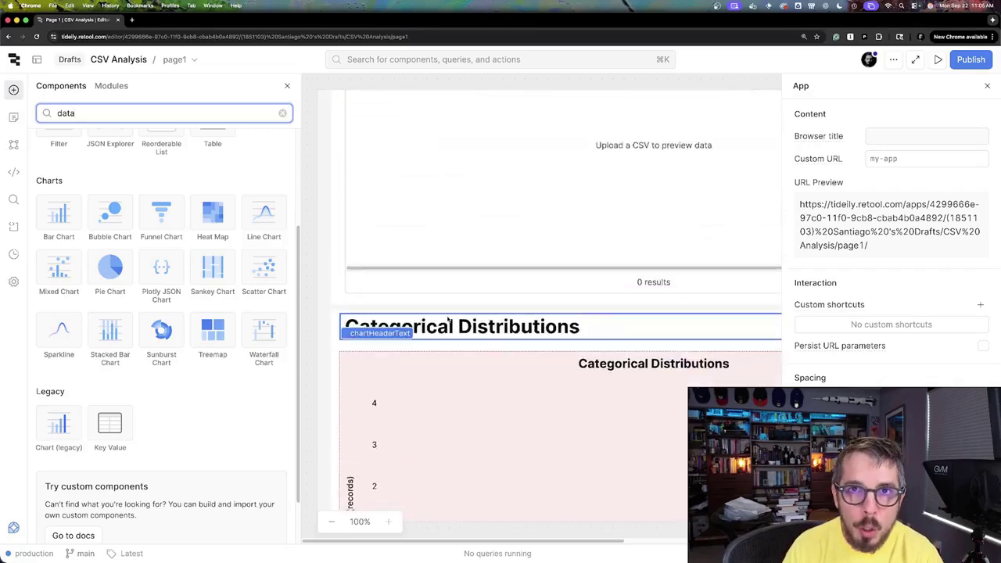
{"action": "scroll", "coordinate": [450, 319], "scroll_direction": "down", "scroll_amount": 4}
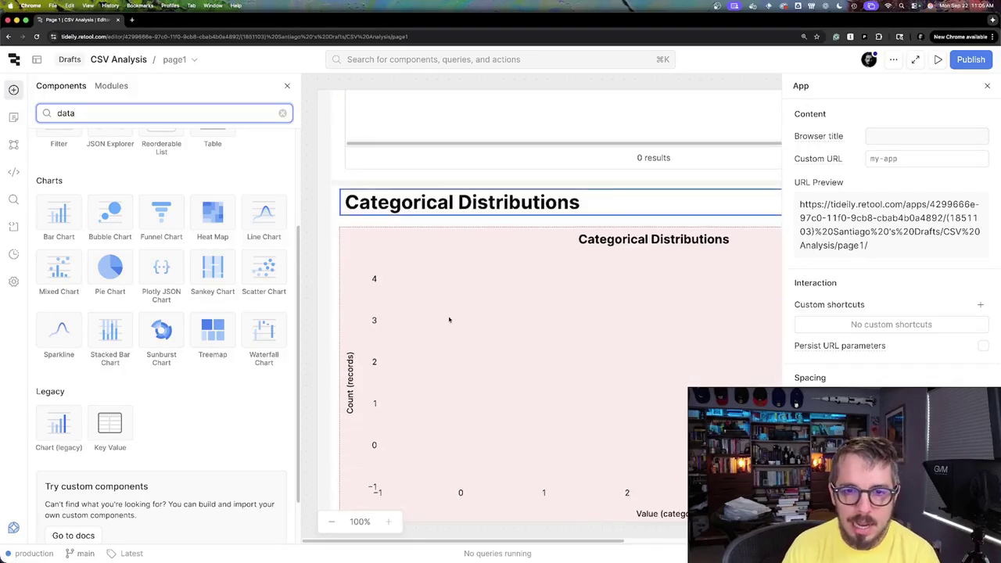
{"action": "scroll", "coordinate": [450, 319], "scroll_direction": "up", "scroll_amount": 10}
{"action": "scroll", "coordinate": [450, 319], "scroll_direction": "down", "scroll_amount": 3}
{"action": "scroll", "coordinate": [476, 297], "scroll_direction": "up", "scroll_amount": 5}
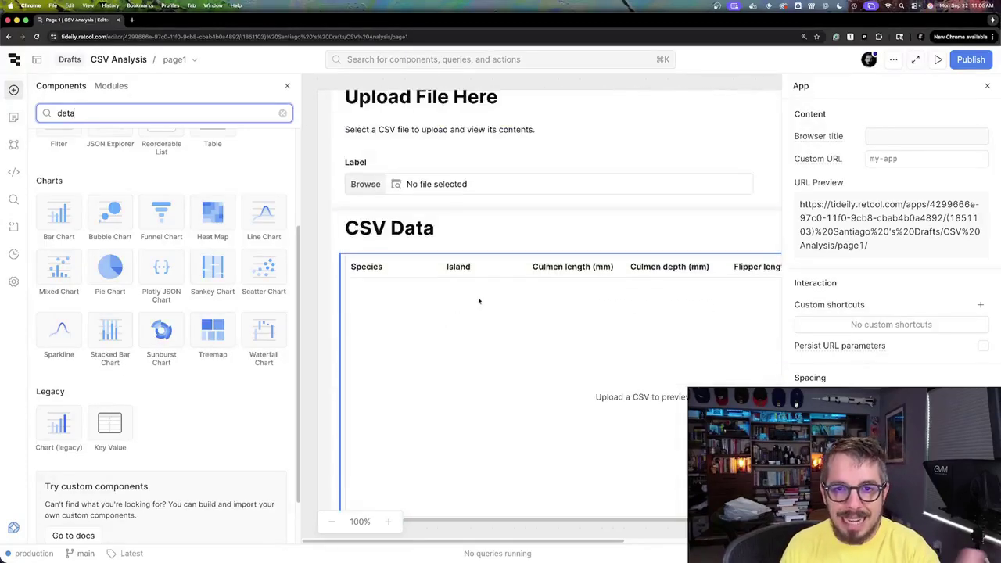
{"action": "scroll", "coordinate": [476, 298], "scroll_direction": "up", "scroll_amount": 2}
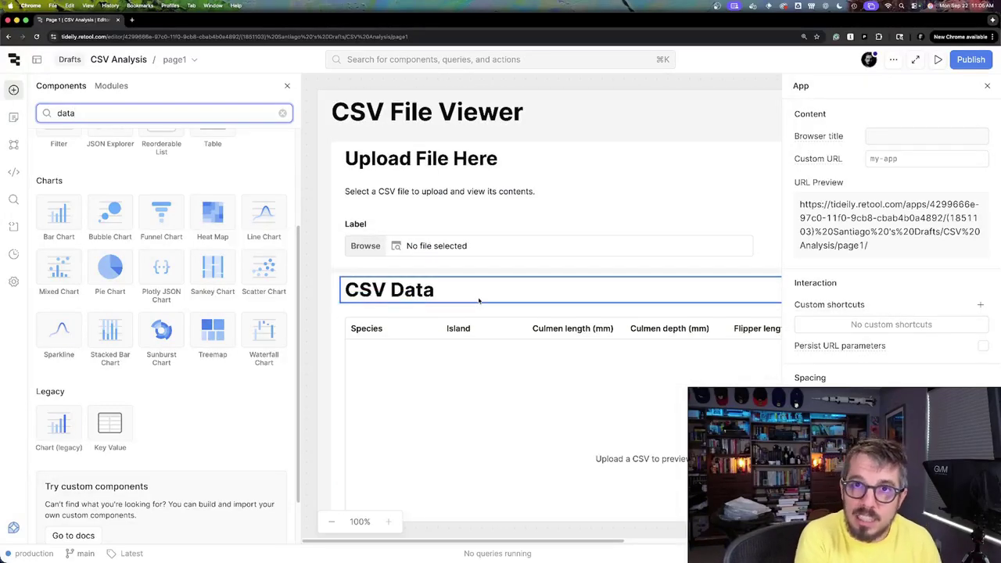
{"action": "scroll", "coordinate": [479, 301], "scroll_direction": "down", "scroll_amount": 5}
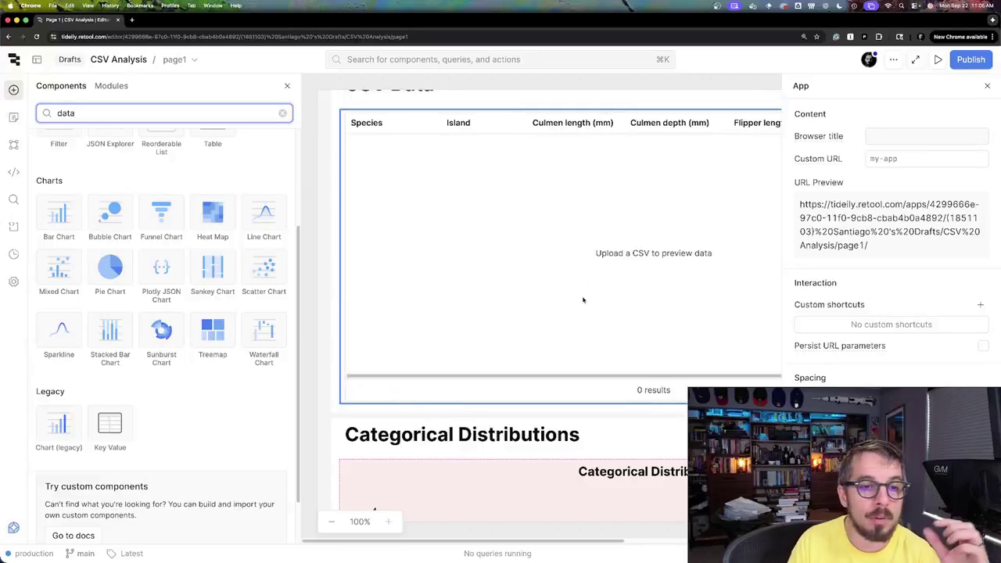
{"action": "scroll", "coordinate": [568, 304], "scroll_direction": "down", "scroll_amount": 9}
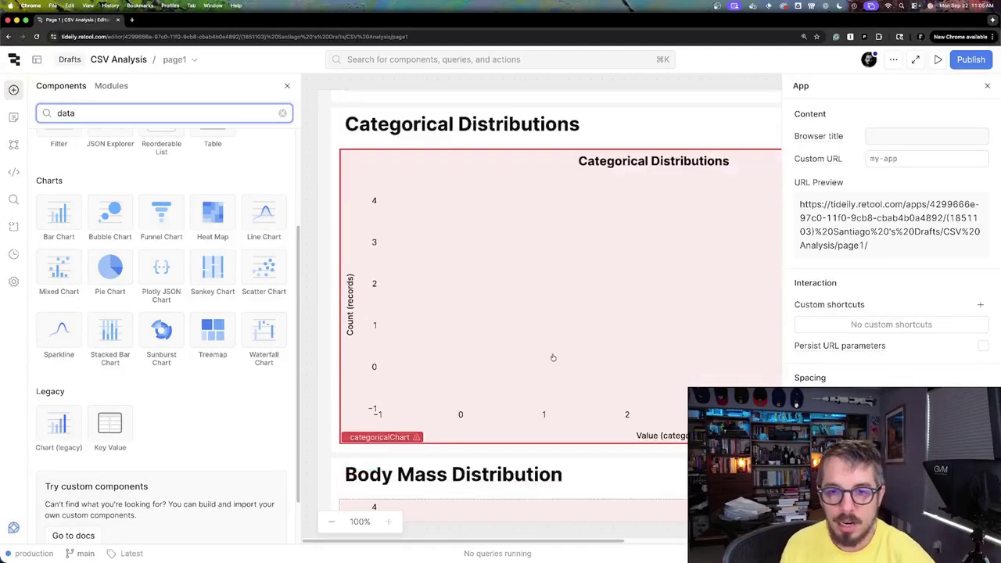
{"action": "scroll", "coordinate": [554, 365], "scroll_direction": "down", "scroll_amount": 3}
{"action": "scroll", "coordinate": [554, 365], "scroll_direction": "down", "scroll_amount": 2}
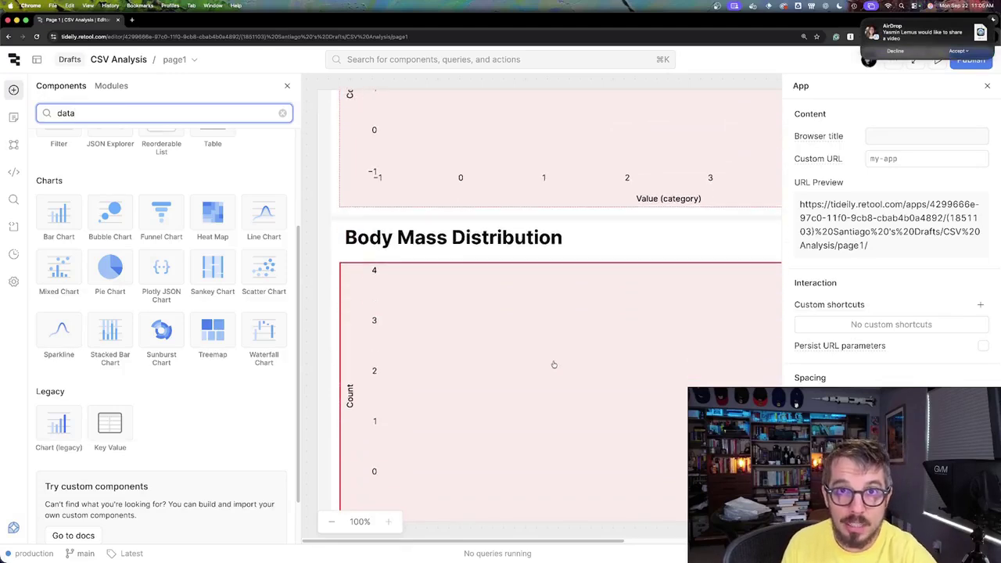
{"action": "scroll", "coordinate": [573, 329], "scroll_direction": "down", "scroll_amount": 1}
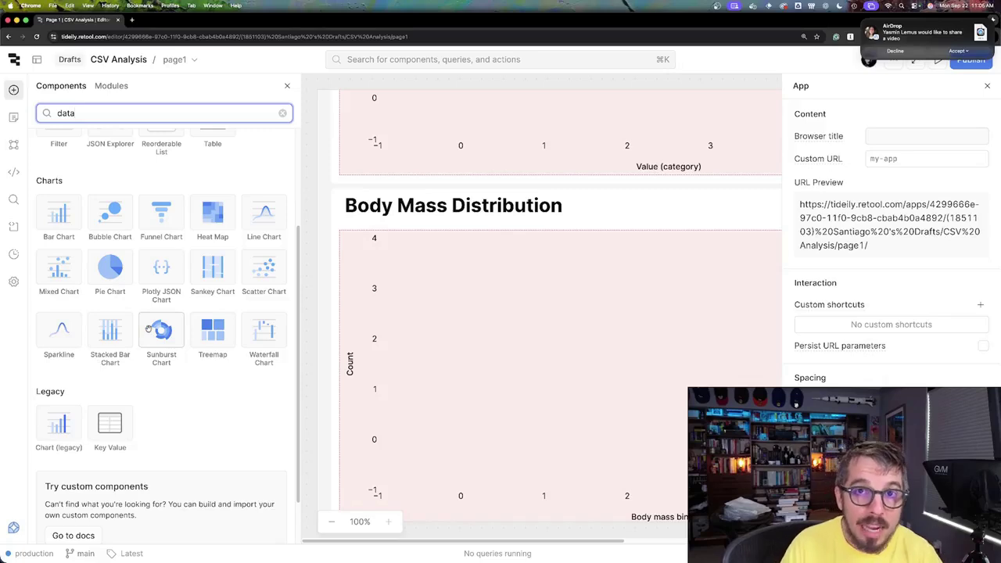
- Ask the AI assistant: "I want to add a new chart that displays the distribution of the Culmen Depth of the penguins in the dataset."
{"action": "left_click", "coordinate": [13, 529]}
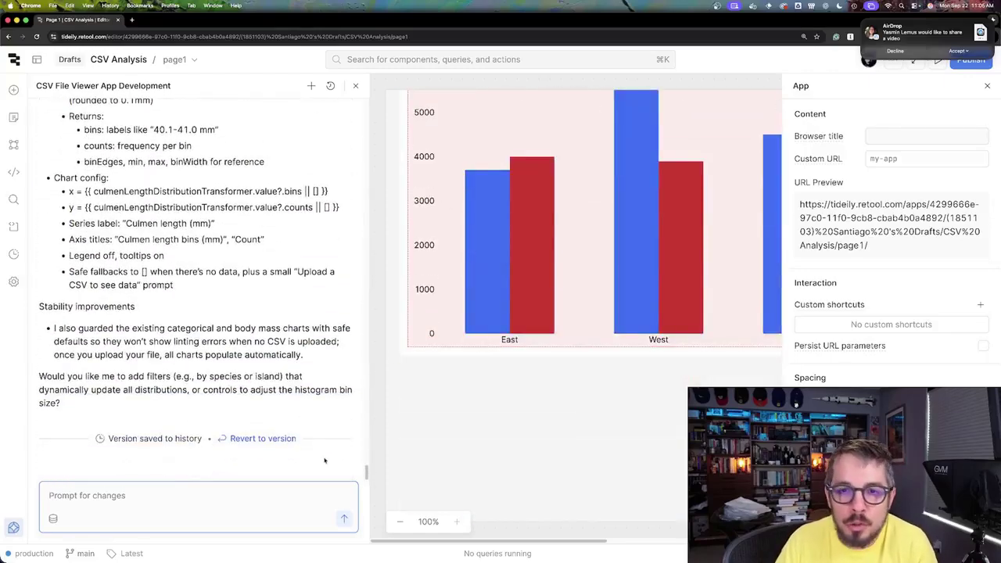
{"action": "left_click", "coordinate": [157, 514]}
{"action": "type", "text": "I want "}
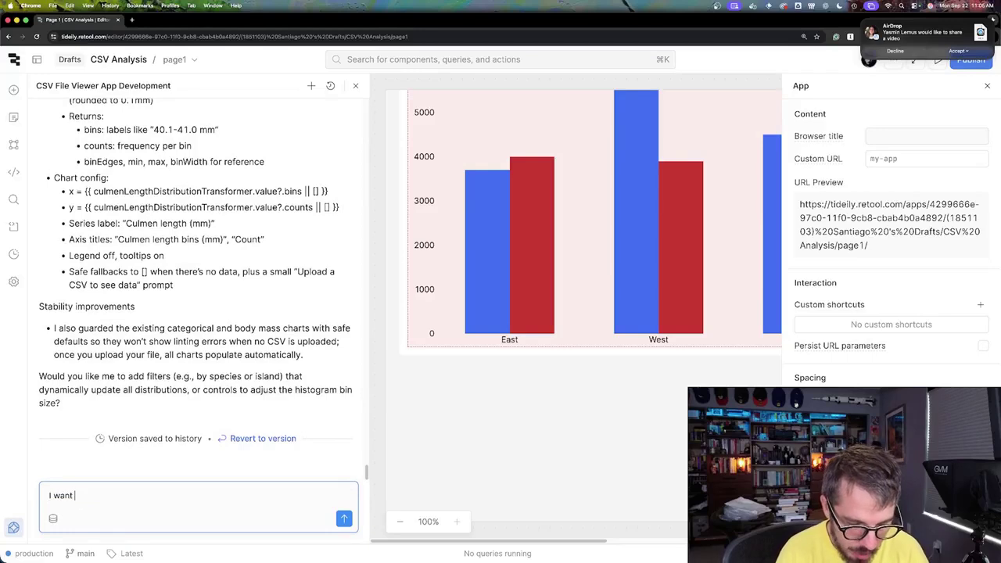
{"action": "type", "text": "to add a new char"}
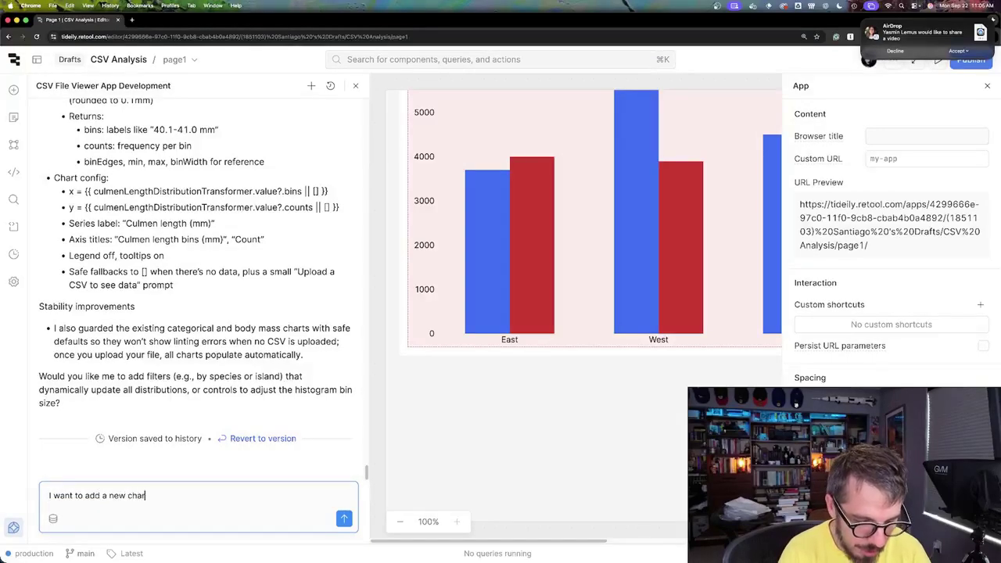
{"action": "type", "text": "t that displays th"}
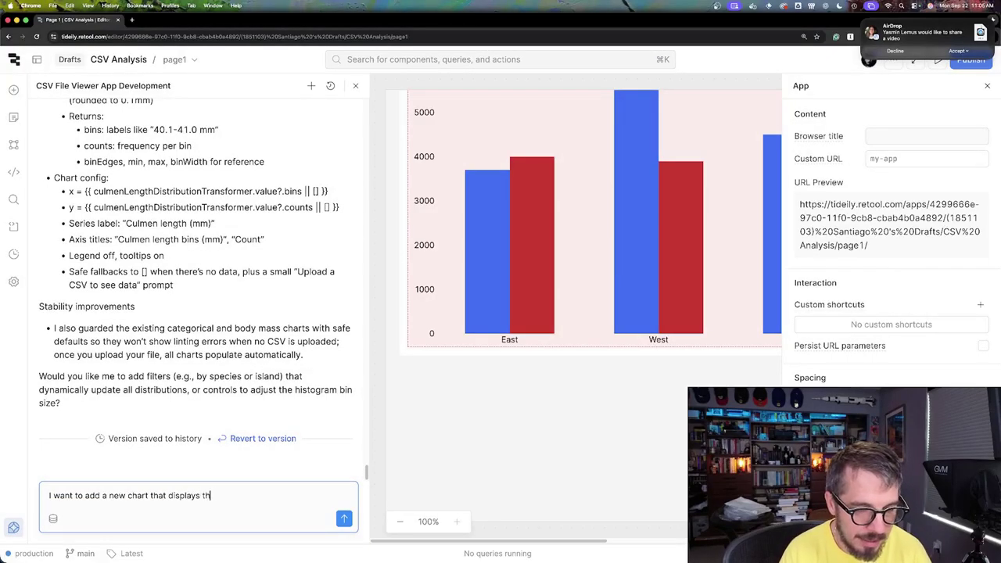
{"action": "type", "text": "e distribut"}
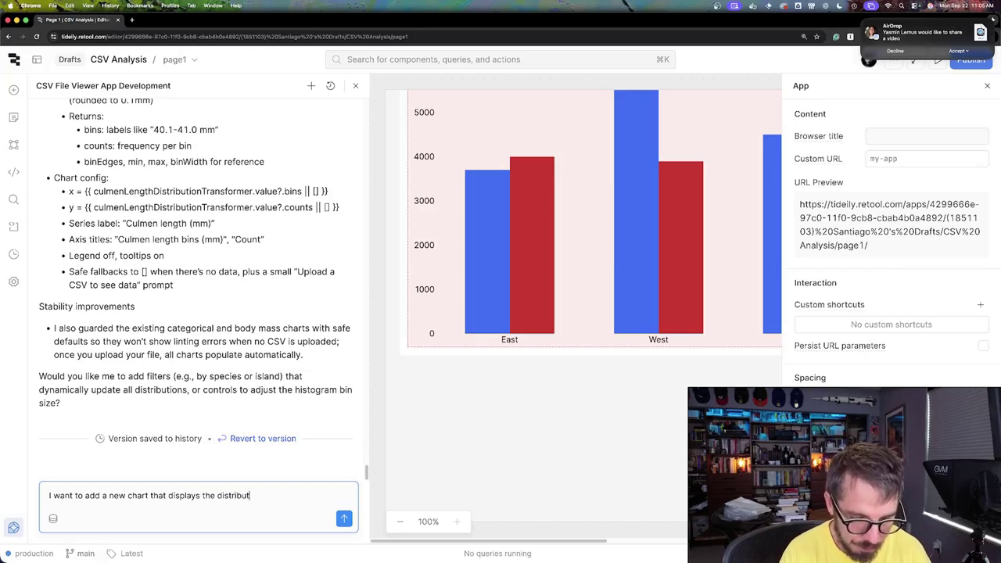
{"action": "type", "text": "ion of the Culme"}
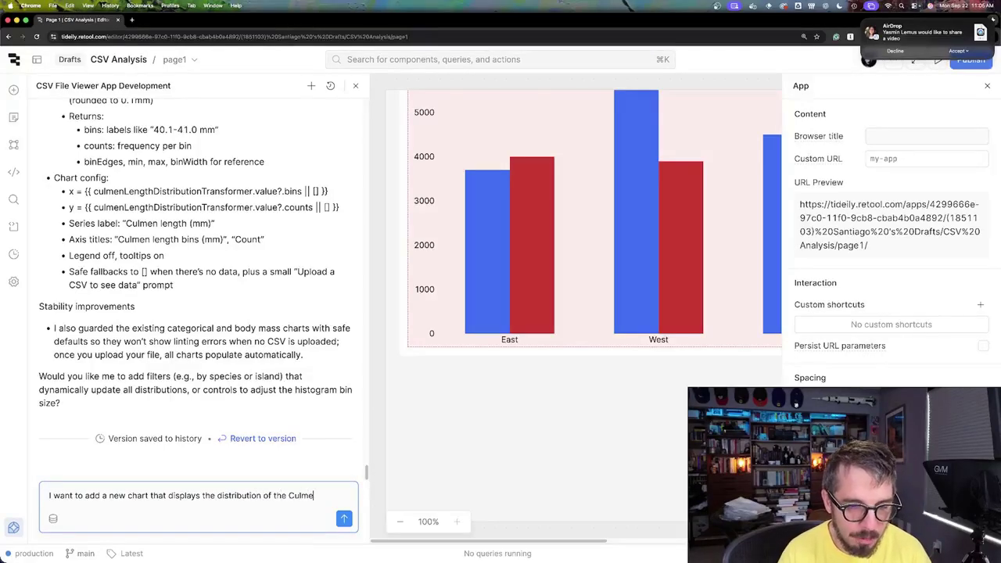
{"action": "type", "text": "n Depth "}
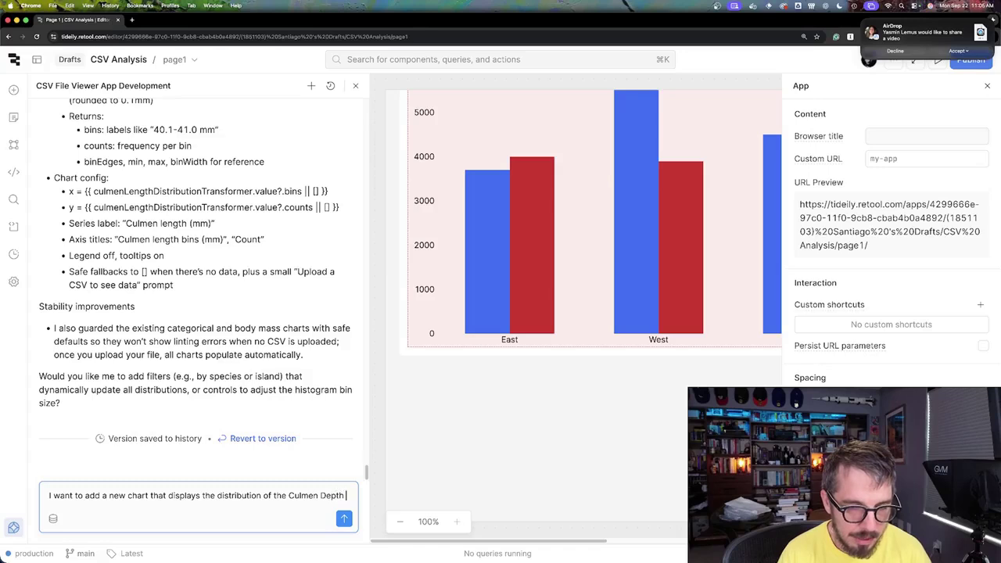
{"action": "type", "text": "of"}
{"action": "type", "text": " the peng"}
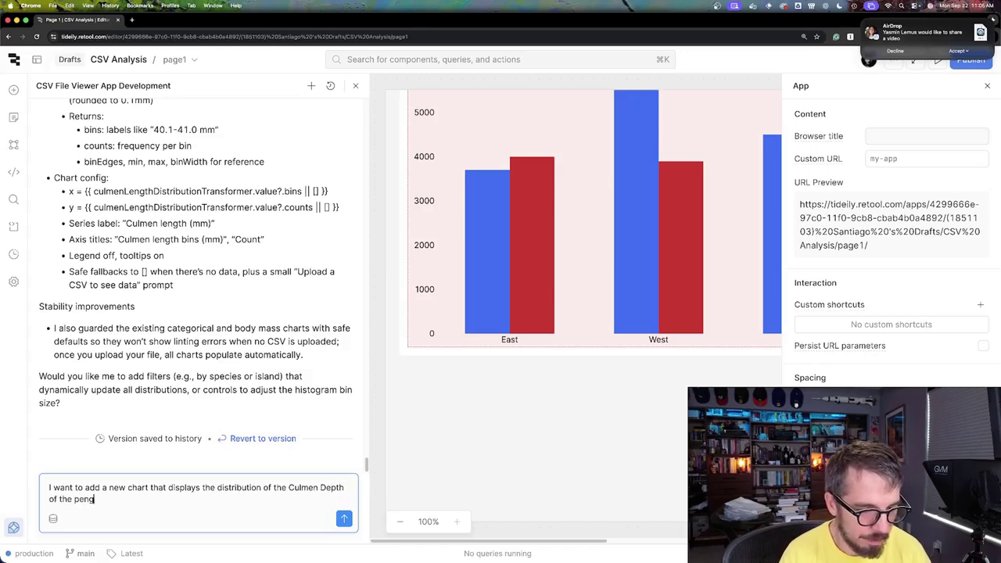
{"action": "type", "text": "uins in the dataset"}
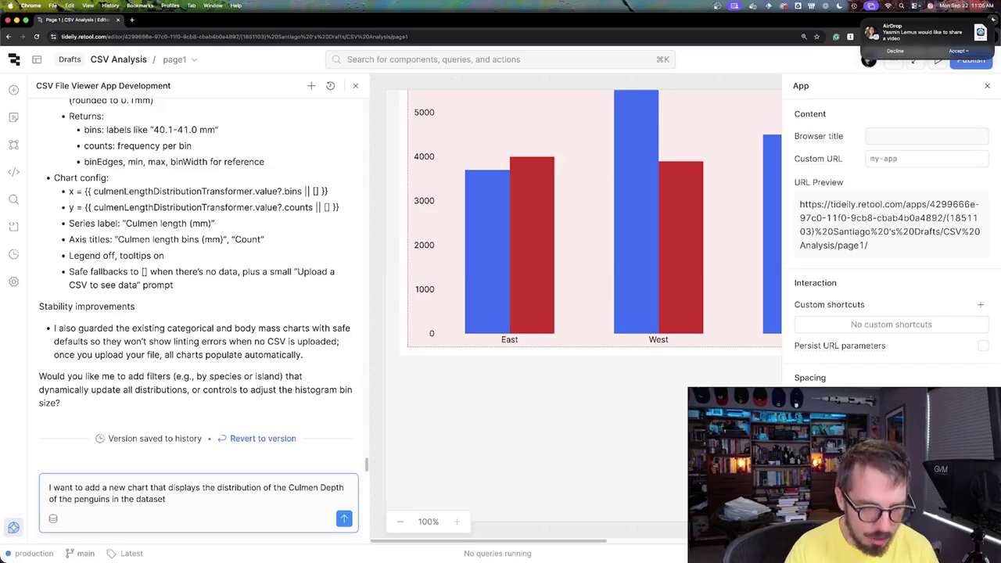
{"action": "type", "text": "."}
{"action": "key", "text": "Return"}
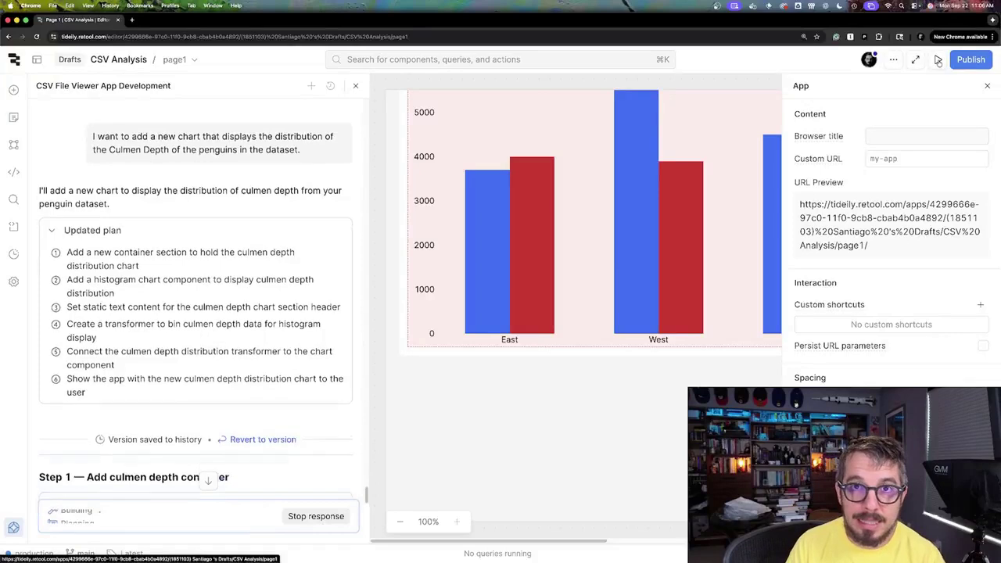
- Preview the CSV Analysis app and upload penguins.csv into its file input
{"action": "left_click", "coordinate": [938, 60]}
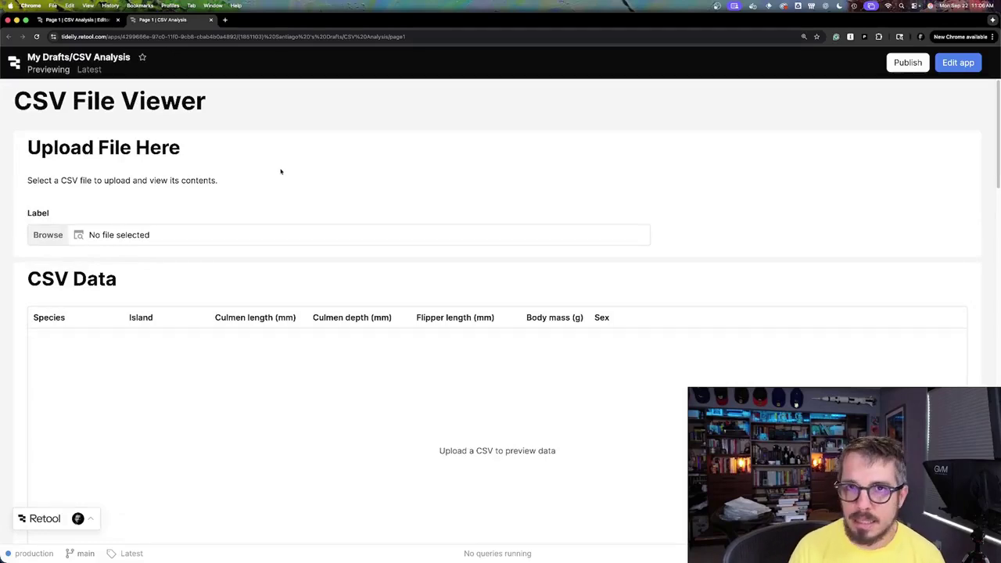
{"action": "left_click", "coordinate": [162, 238]}
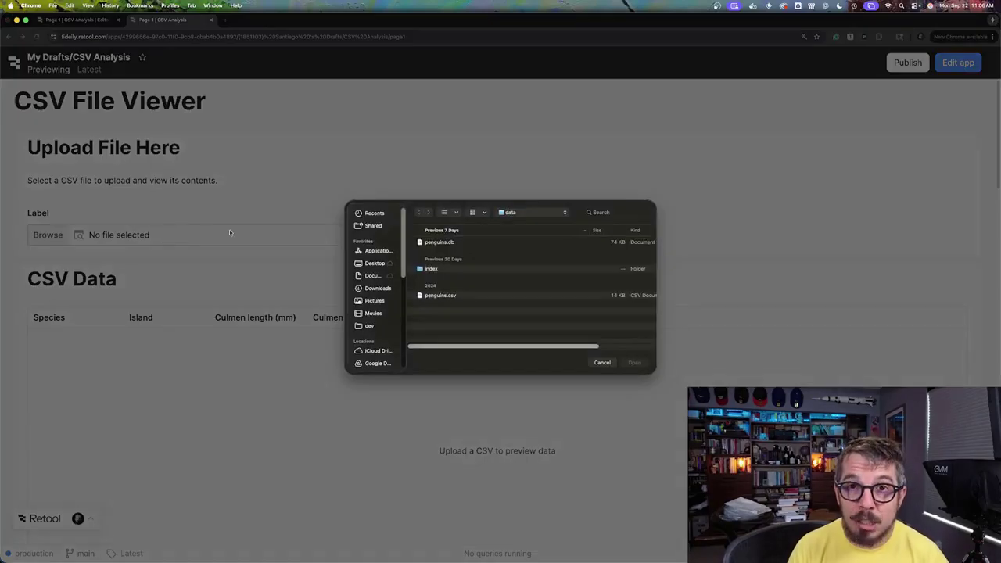
{"action": "double_click", "coordinate": [448, 297]}
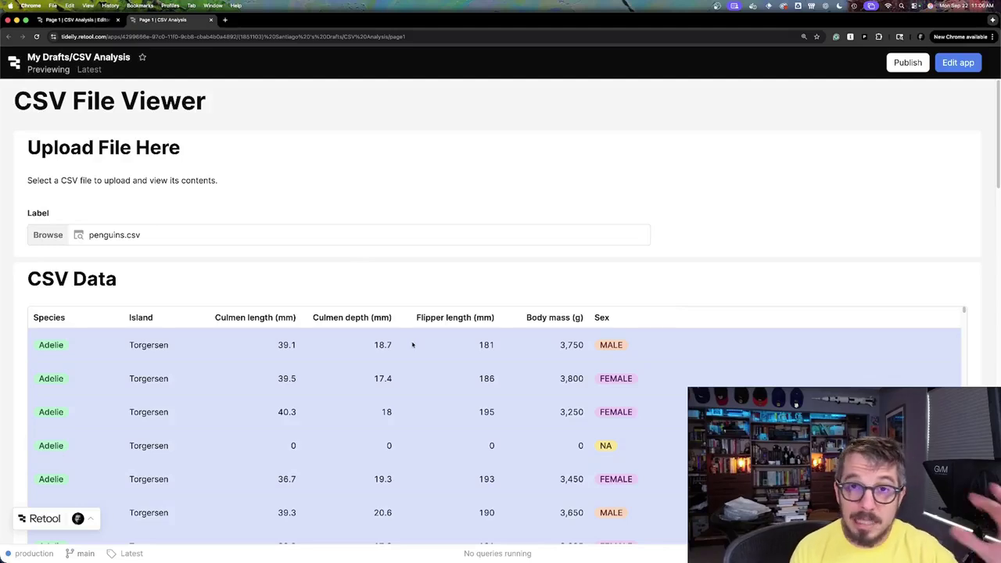
- Sort the CSV Data table by culmen length, by culmen depth, and finally by flipper length in ascending order
{"action": "scroll", "coordinate": [421, 363], "scroll_direction": "down", "scroll_amount": 3}
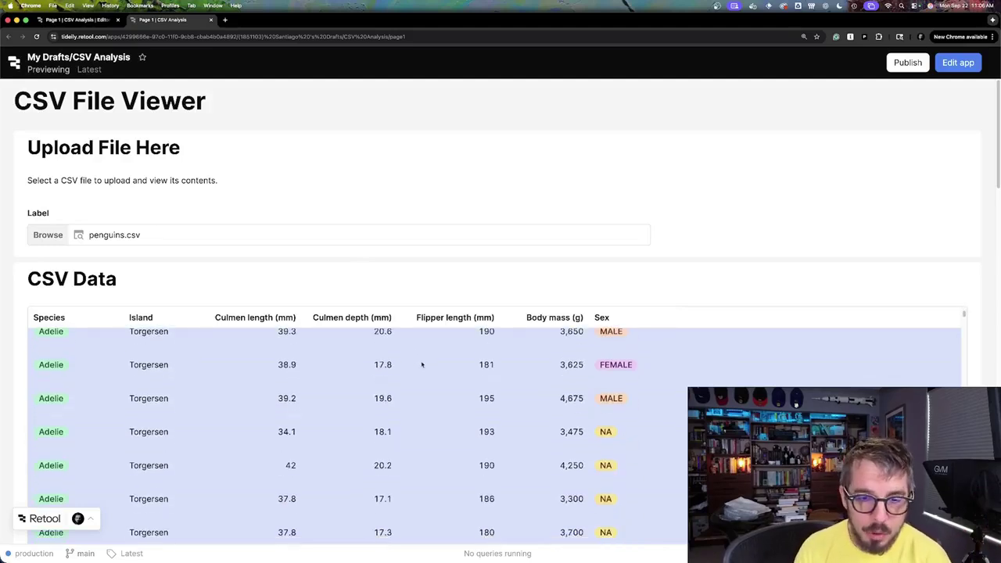
{"action": "scroll", "coordinate": [496, 263], "scroll_direction": "down", "scroll_amount": 2}
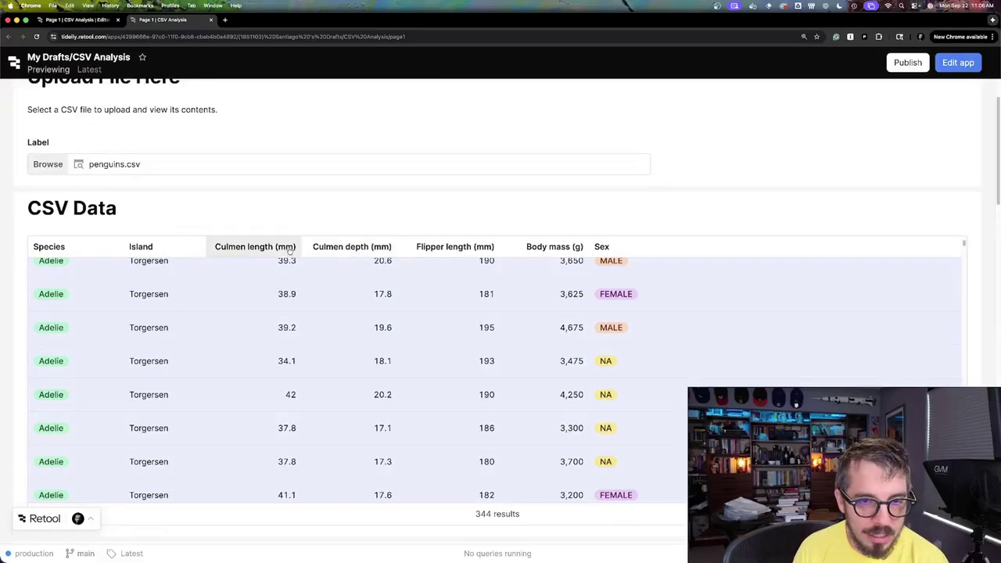
{"action": "left_click", "coordinate": [286, 249]}
{"action": "left_click", "coordinate": [363, 249]}
{"action": "left_click", "coordinate": [423, 247]}
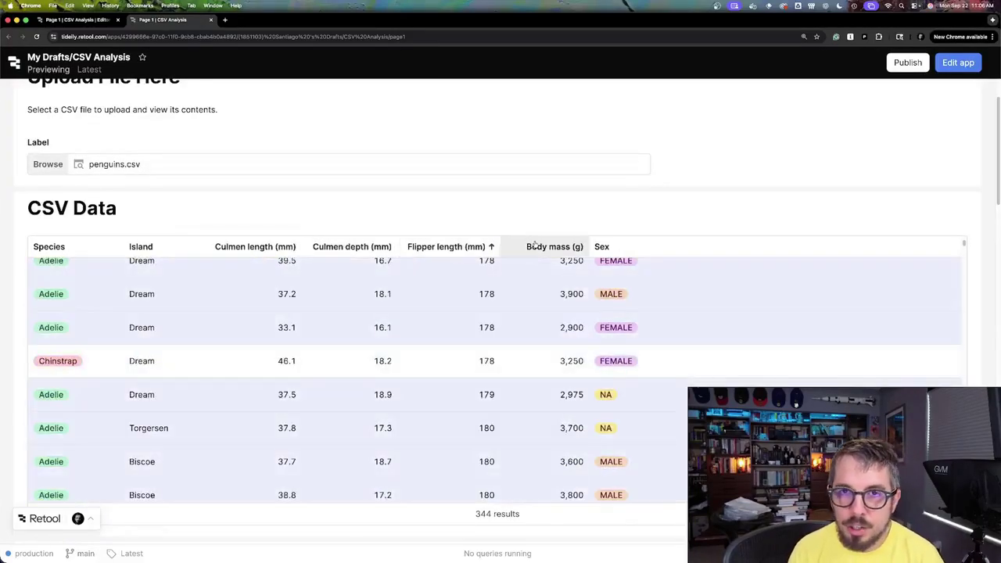
- Review the sorted penguin rows and the Categorical Distributions and Body Mass Distribution charts in the preview
{"action": "scroll", "coordinate": [462, 319], "scroll_direction": "down", "scroll_amount": 5}
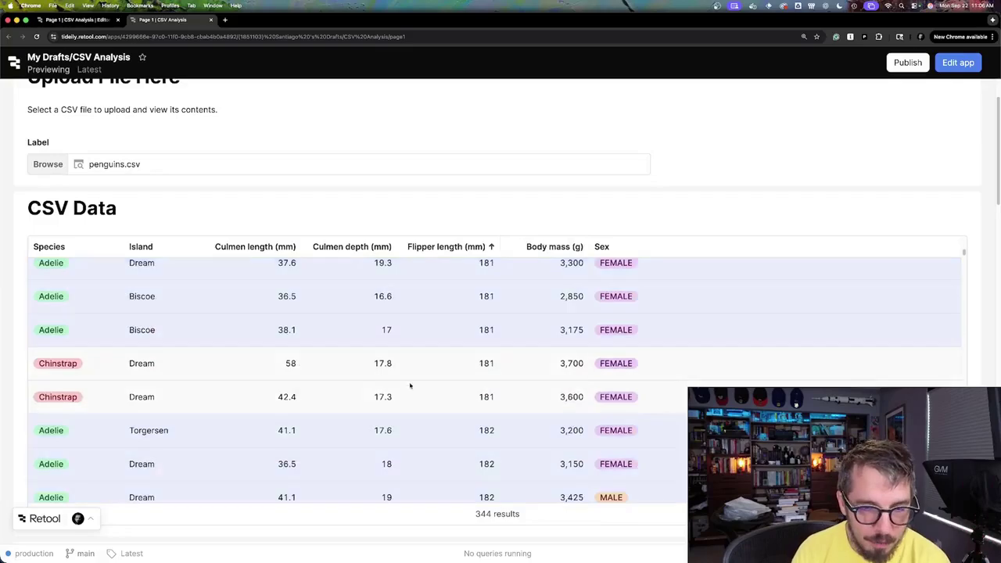
{"action": "scroll", "coordinate": [410, 385], "scroll_direction": "down", "scroll_amount": 10}
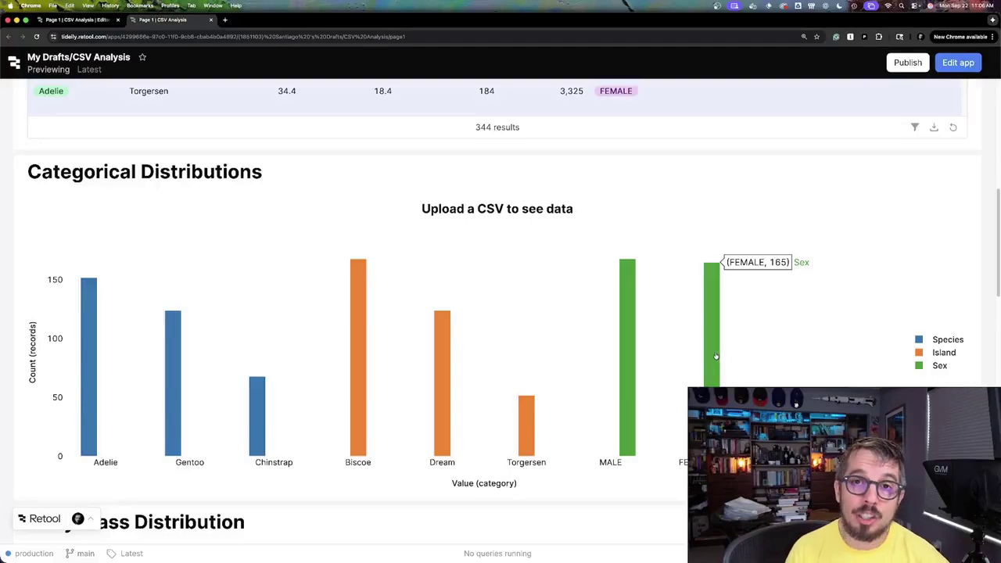
{"action": "scroll", "coordinate": [715, 348], "scroll_direction": "down", "scroll_amount": 2}
{"action": "scroll", "coordinate": [675, 365], "scroll_direction": "down", "scroll_amount": 10}
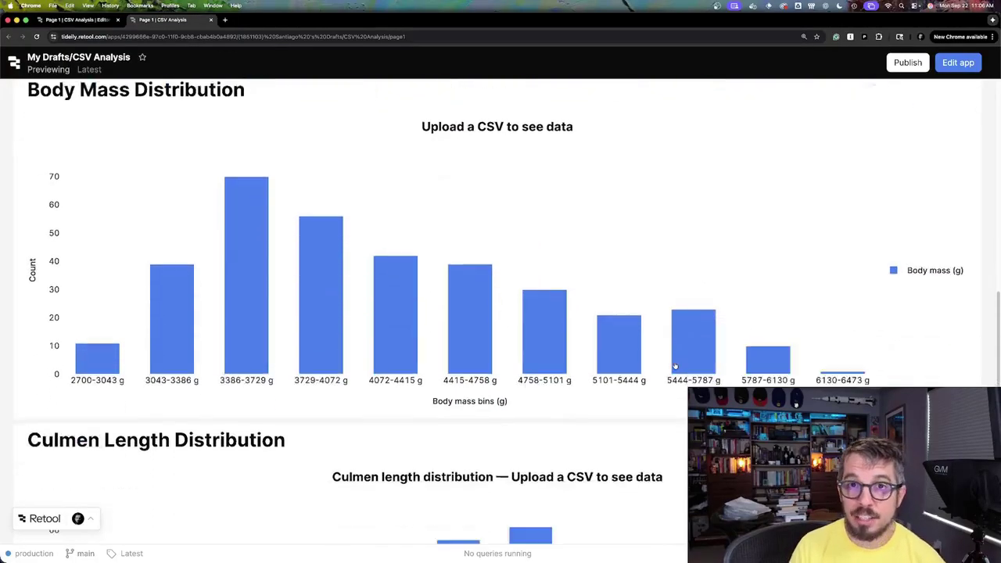
- Review the Body Mass and Culmen Length Distribution charts and the section below them, and close the preview
{"action": "scroll", "coordinate": [676, 367], "scroll_direction": "up", "scroll_amount": 2}
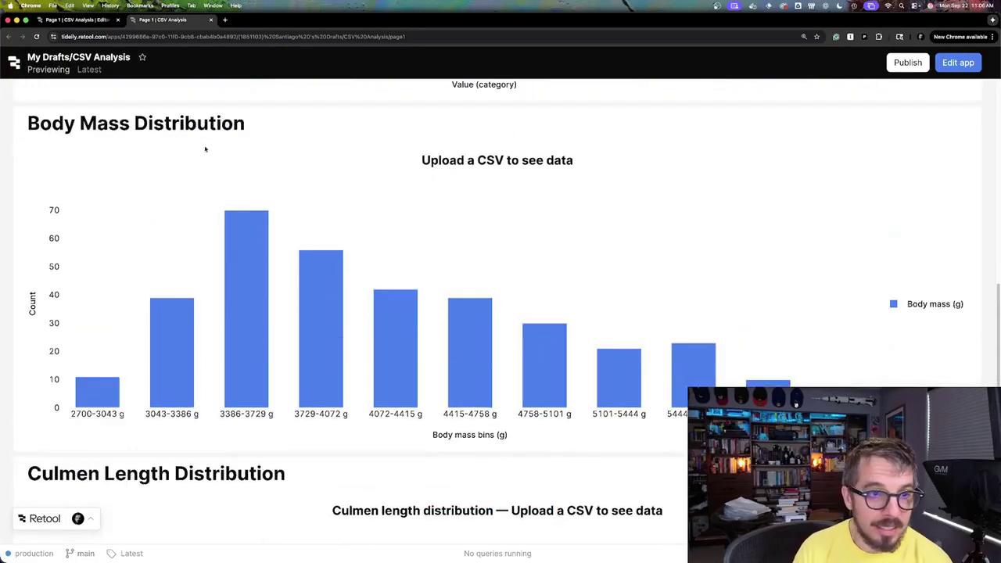
{"action": "scroll", "coordinate": [126, 143], "scroll_direction": "down", "scroll_amount": 3}
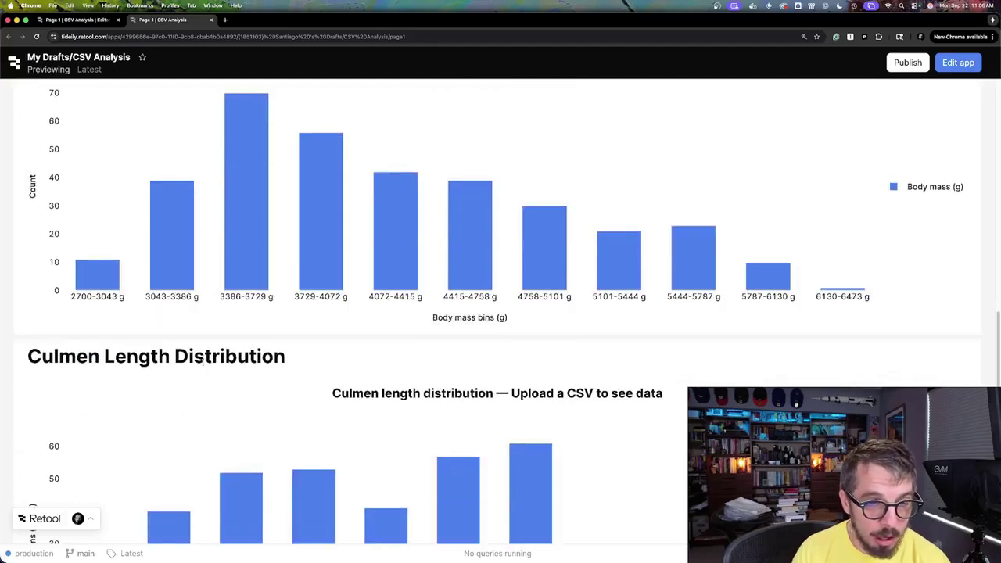
{"action": "scroll", "coordinate": [203, 361], "scroll_direction": "down", "scroll_amount": 13}
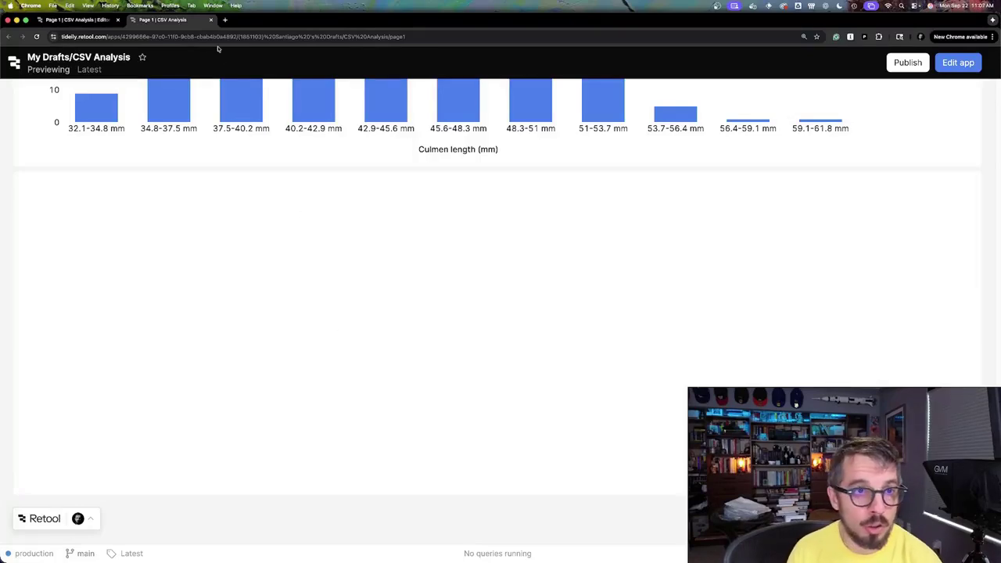
{"action": "key", "text": "super+w"}
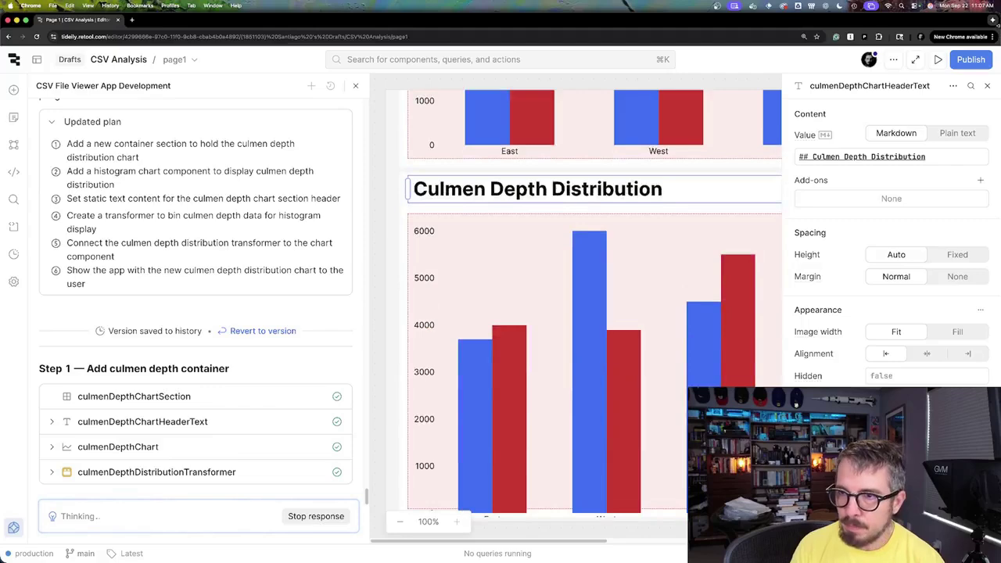
- Preview the CSV Analysis app again and upload penguins.csv into its file input
{"action": "left_click", "coordinate": [938, 59]}
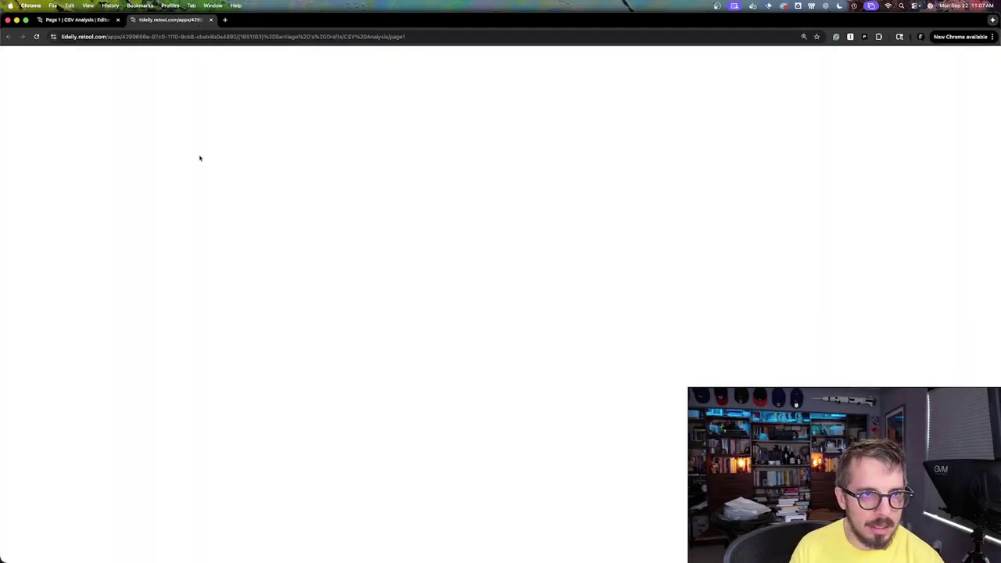
{"action": "left_click", "coordinate": [185, 241]}
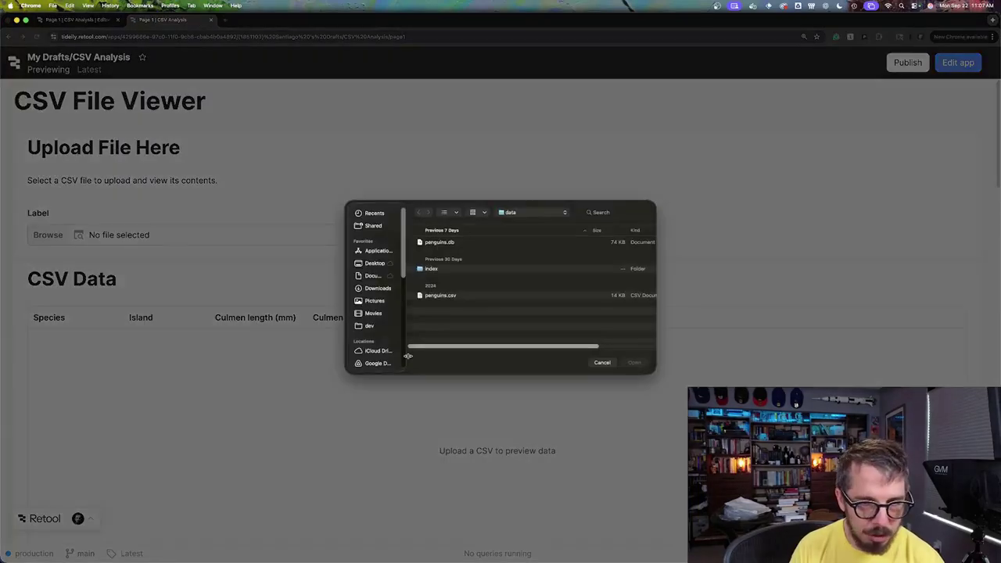
{"action": "double_click", "coordinate": [441, 296]}
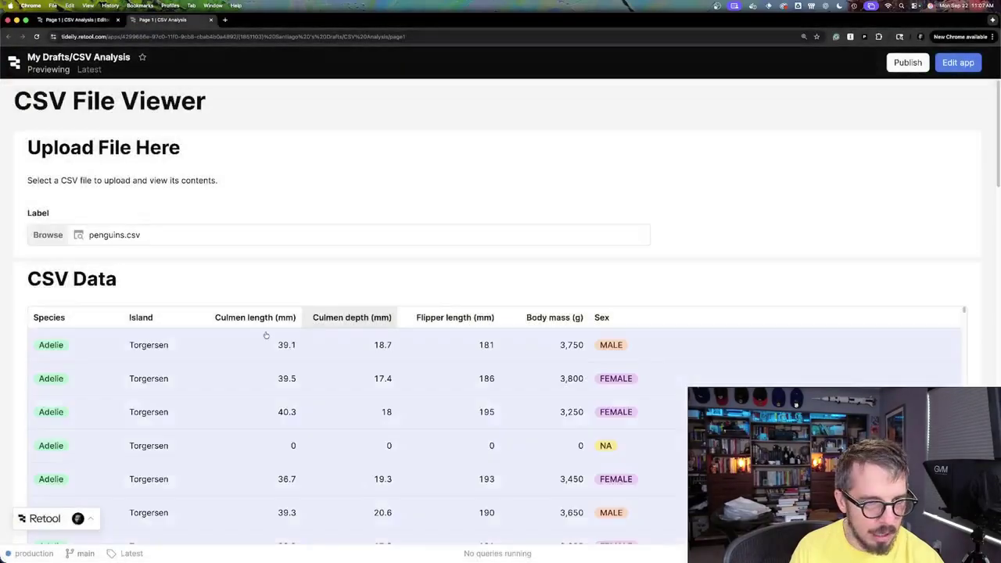
- Examine the new Culmen Depth Distribution chart at the end of the preview and return to the app editor
{"action": "scroll", "coordinate": [244, 335], "scroll_direction": "down", "scroll_amount": 3}
{"action": "scroll", "coordinate": [688, 233], "scroll_direction": "down", "scroll_amount": 5}
{"action": "scroll", "coordinate": [688, 233], "scroll_direction": "down", "scroll_amount": 12}
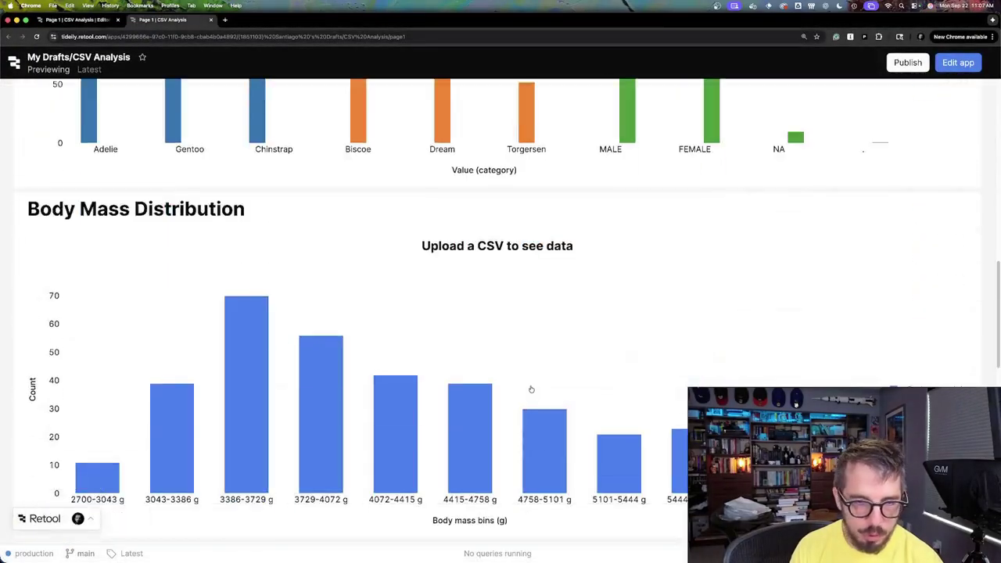
{"action": "scroll", "coordinate": [530, 389], "scroll_direction": "down", "scroll_amount": 5}
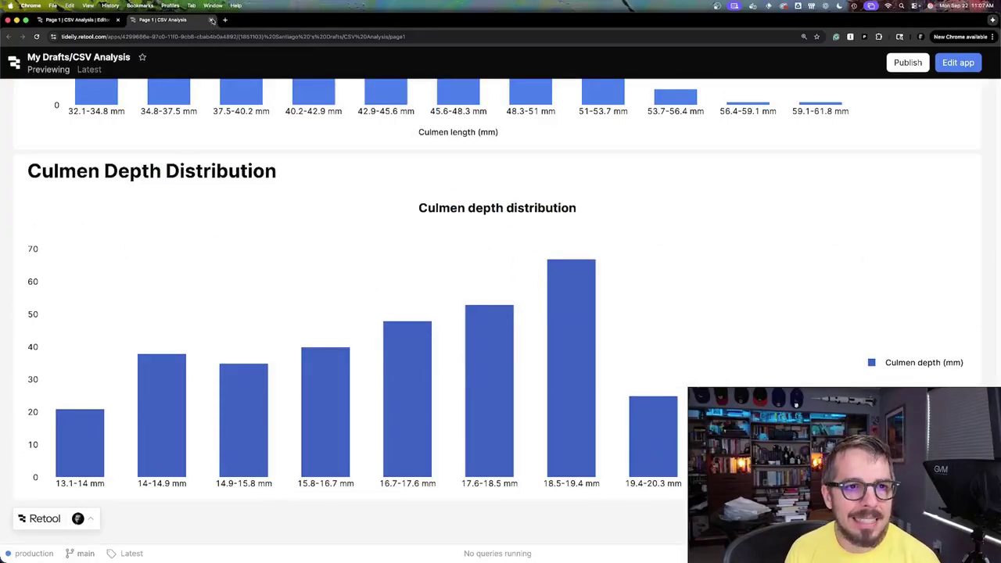
{"action": "left_click", "coordinate": [212, 20]}
- Append "======" and a line break to the Markdown value of the Culmen Depth Distribution header text
{"action": "scroll", "coordinate": [510, 275], "scroll_direction": "down", "scroll_amount": 1}
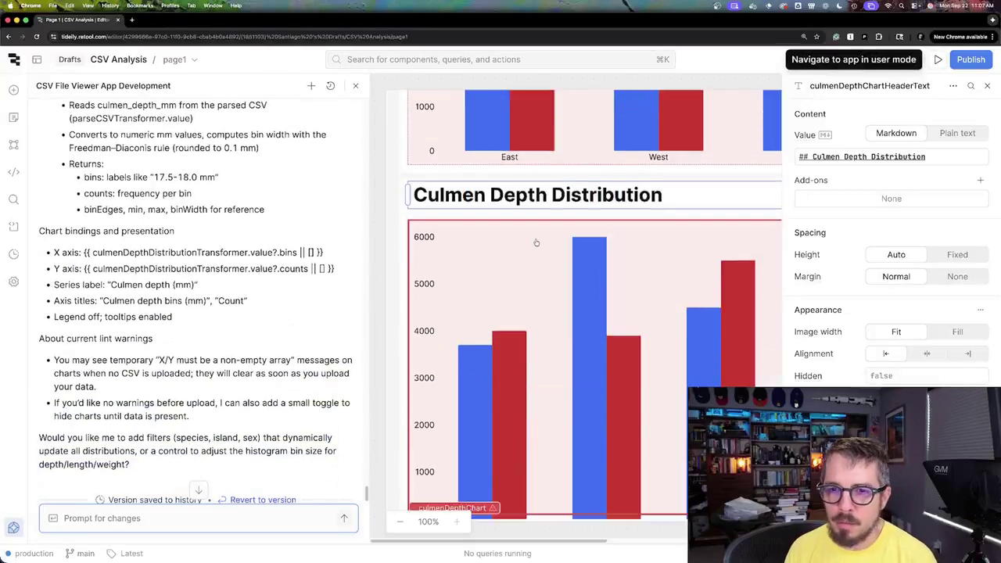
{"action": "scroll", "coordinate": [537, 242], "scroll_direction": "up", "scroll_amount": 1}
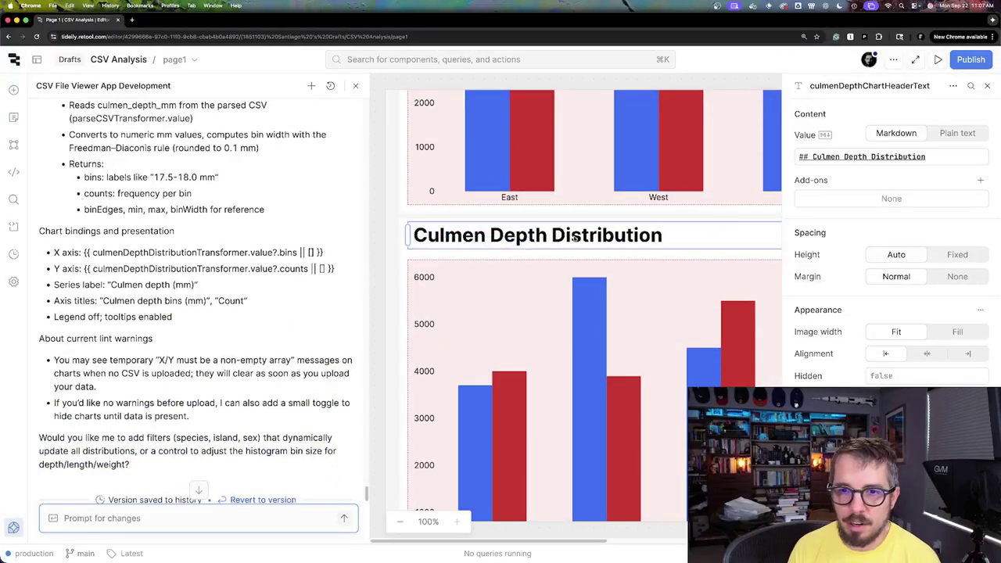
{"action": "scroll", "coordinate": [575, 238], "scroll_direction": "up", "scroll_amount": 3}
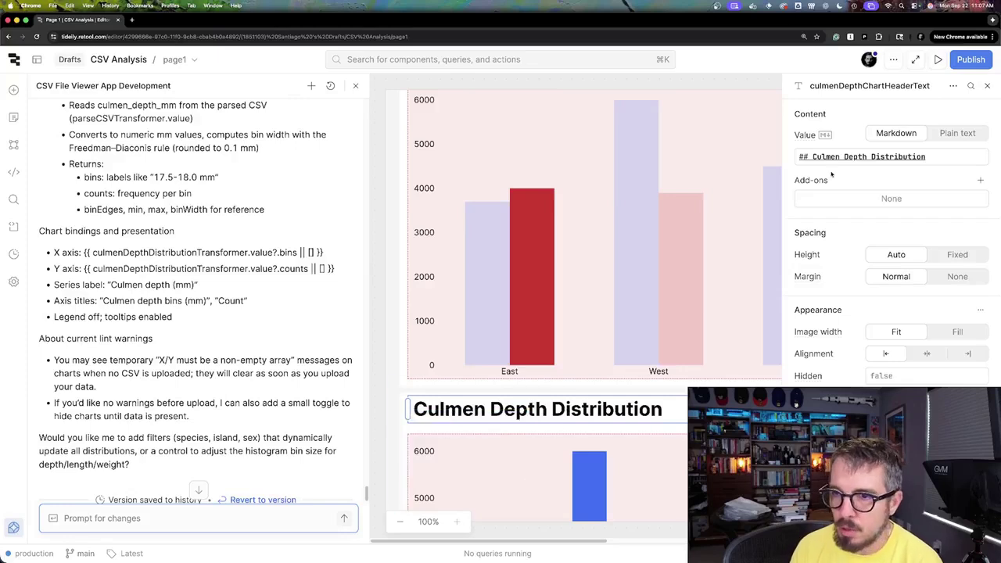
{"action": "triple_click", "coordinate": [856, 157]}
{"action": "key", "text": "Right"}
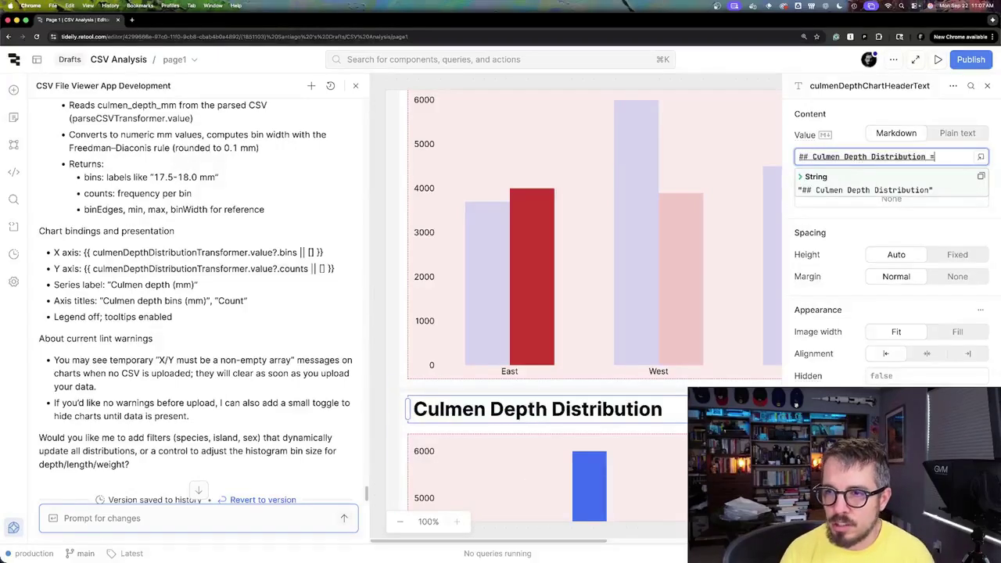
{"action": "type", "text": "======"}
{"action": "key", "text": "Return"}
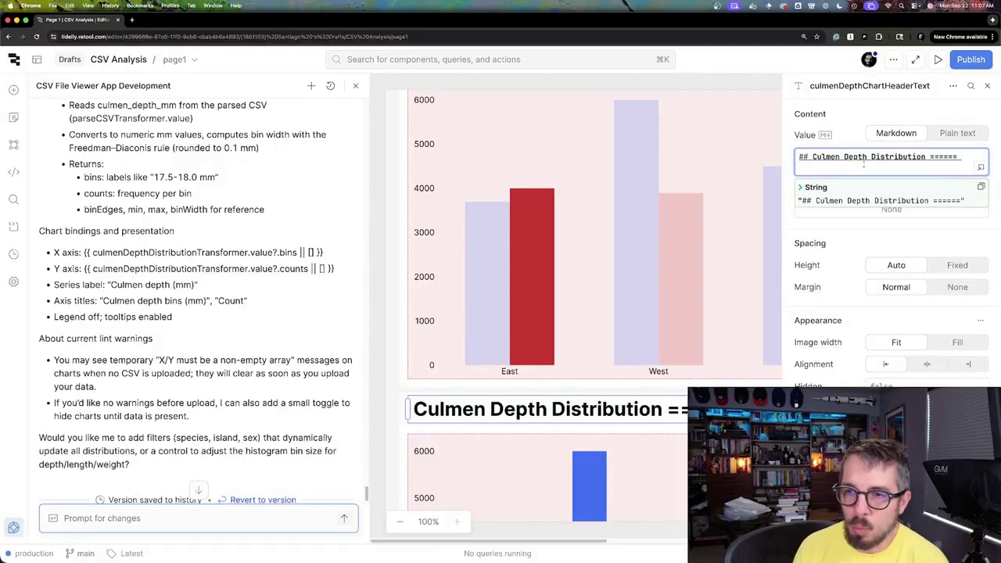